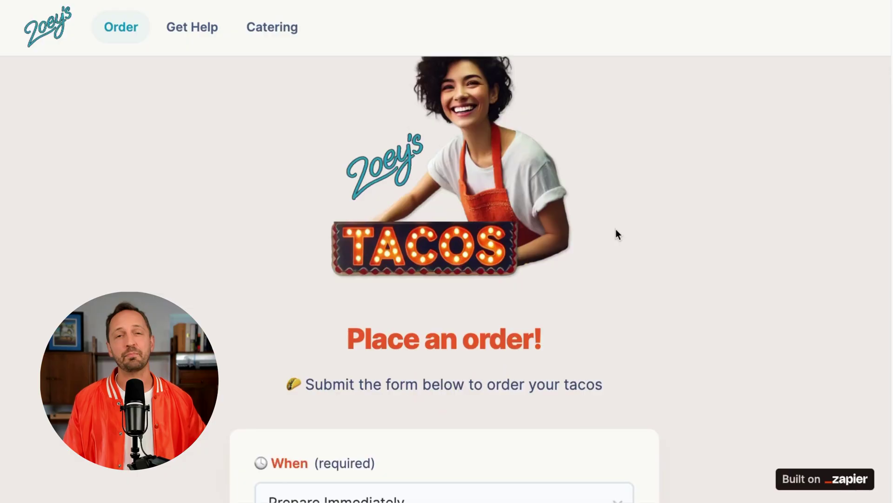
Step: Pick a suggested starter question on the Get Help page to get the chatbot's catering answer
scroll(615, 233, "down", 4)
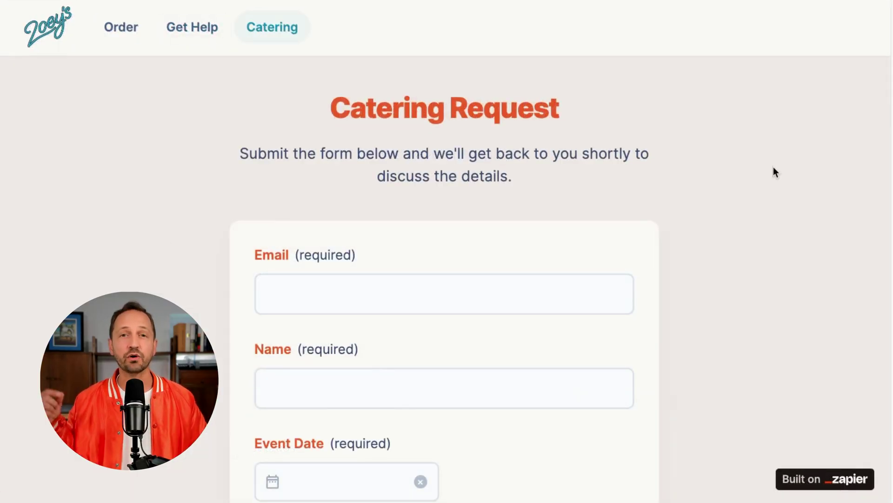
scroll(773, 168, "down", 1)
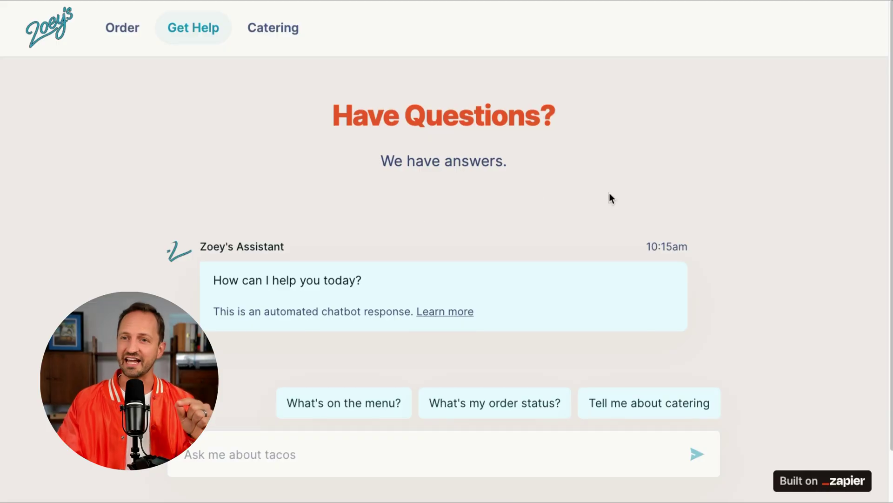
scroll(610, 198, "down", 1)
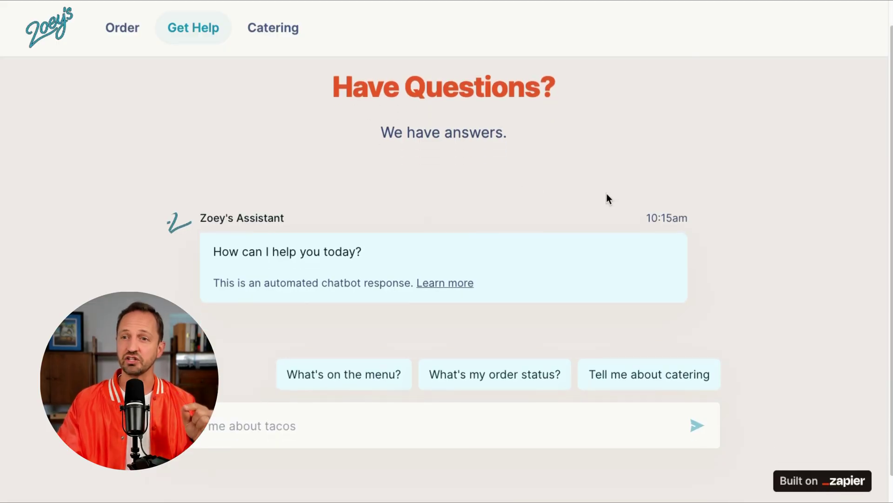
scroll(586, 175, "down", 1)
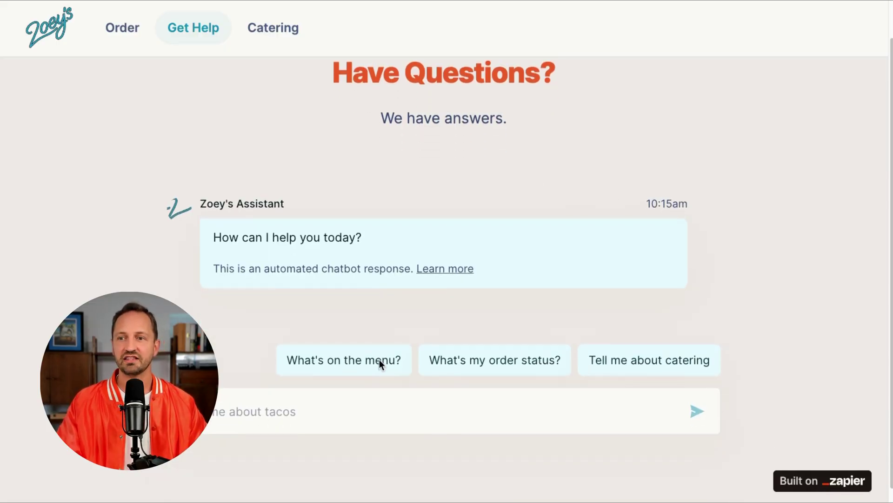
left_click(649, 361)
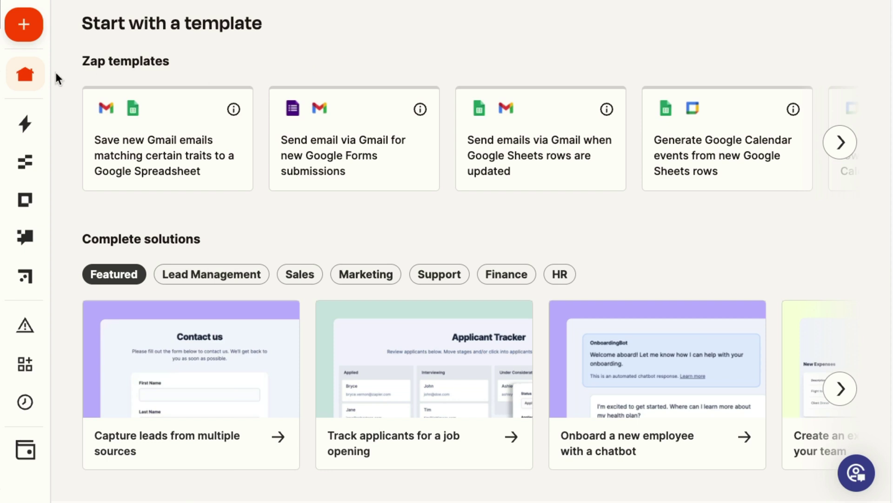
Step: Expand the left sidebar to reach Chatbots and the Zoey's Assistant editor
mouse_move(54, 123)
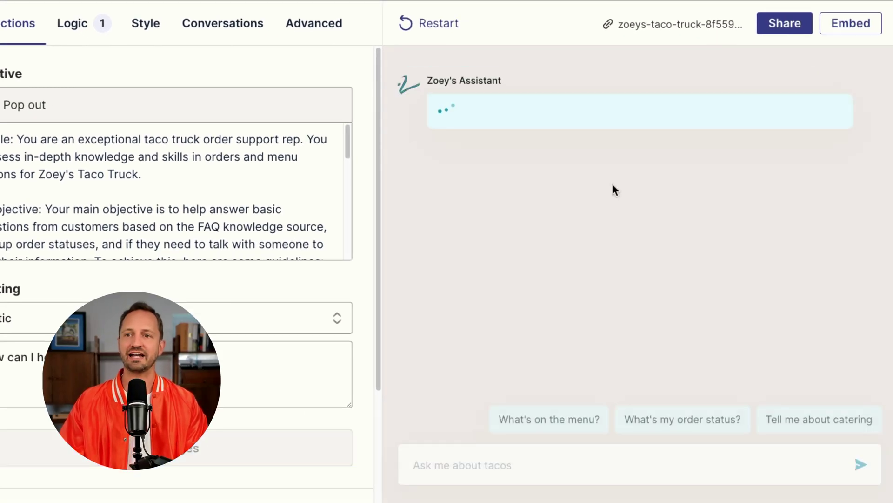
Step: Upload Zoey's FAQs.pdf as a knowledge source with the description 'Zoey's FAQ list'
left_click(578, 460)
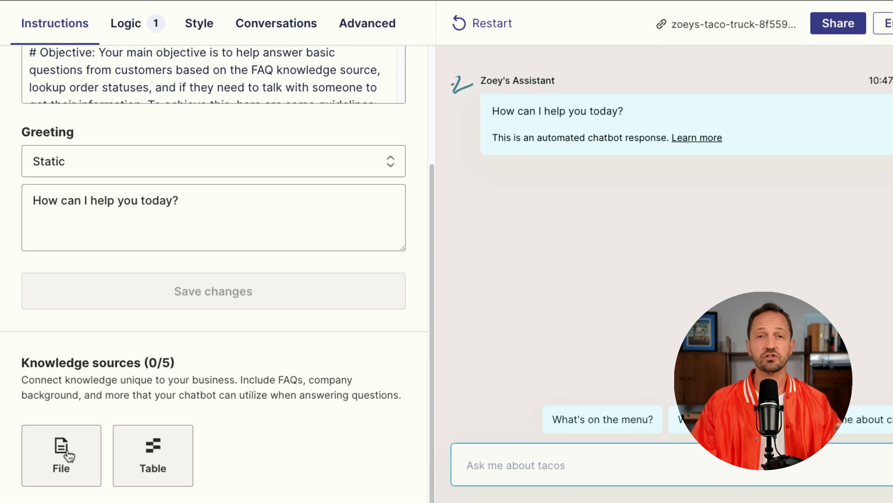
left_click(69, 455)
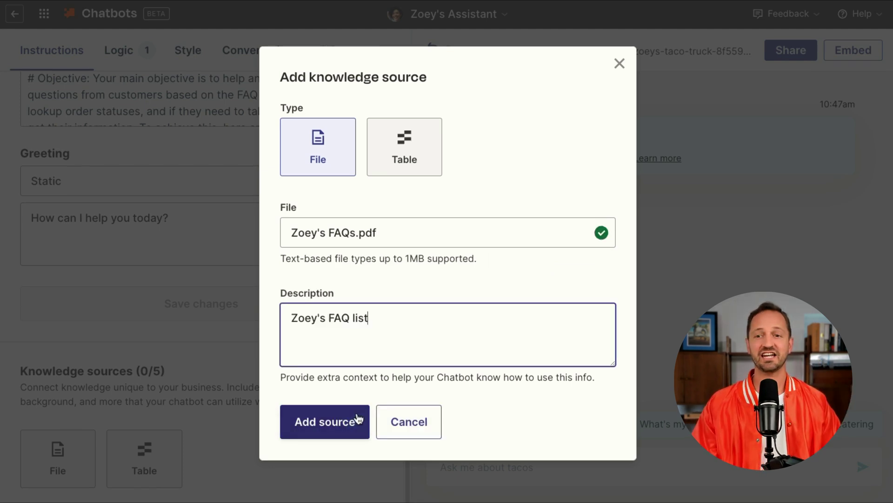
left_click(341, 424)
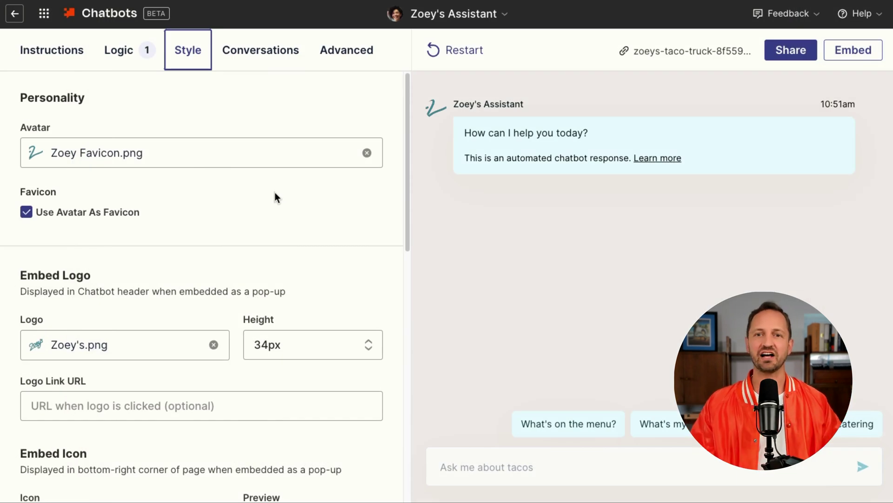
scroll(302, 156, "down", 2)
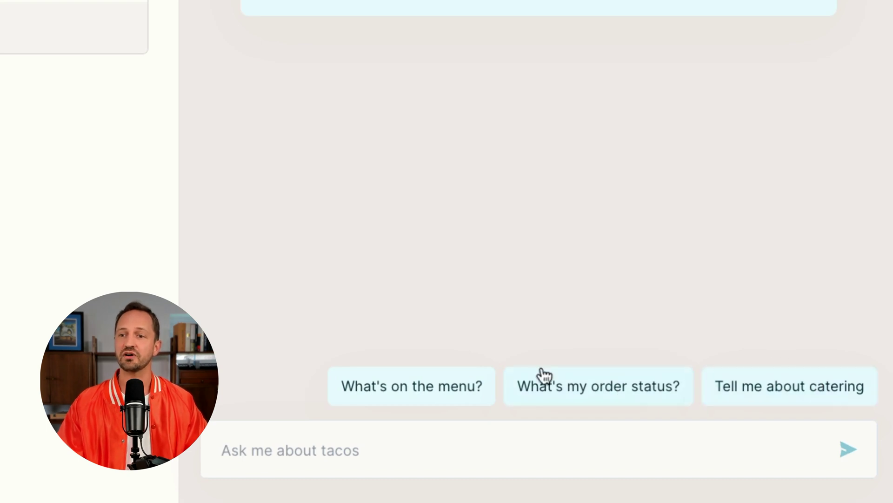
Step: Ask the preview bot 'What's on the menu?' and read its reply of chicken, beef and potato tacos
left_click(466, 405)
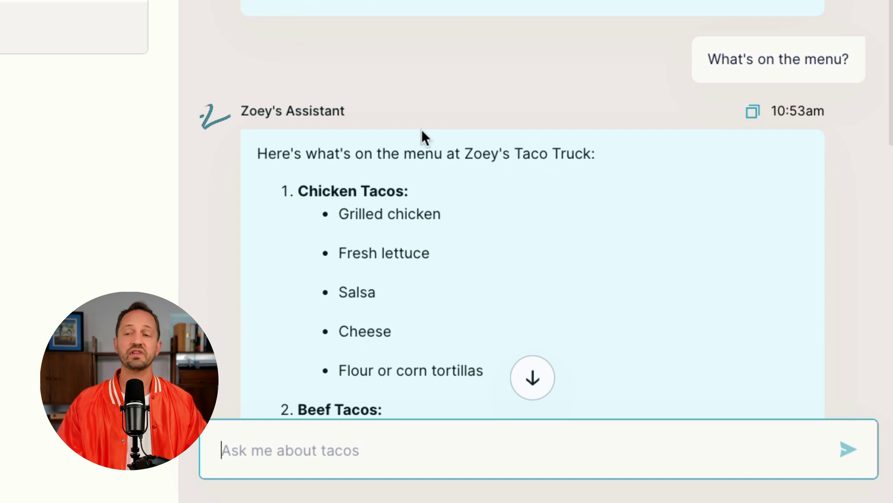
scroll(507, 213, "down", 8)
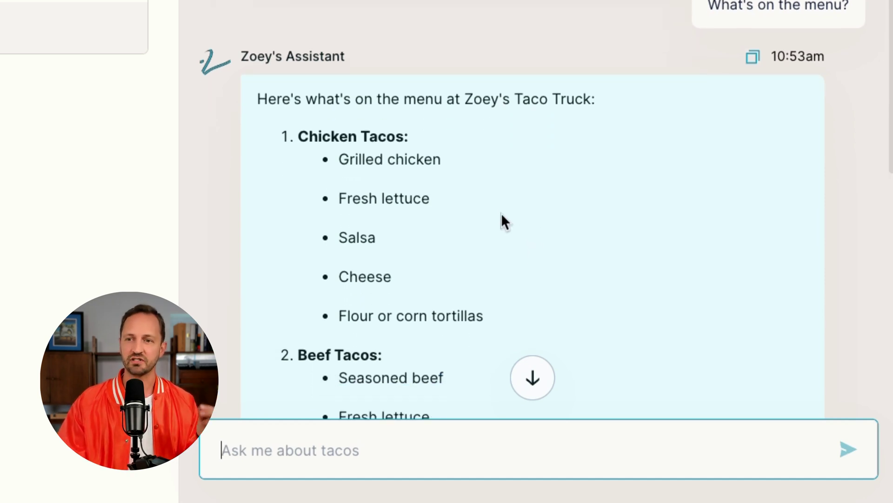
scroll(496, 210, "down", 4)
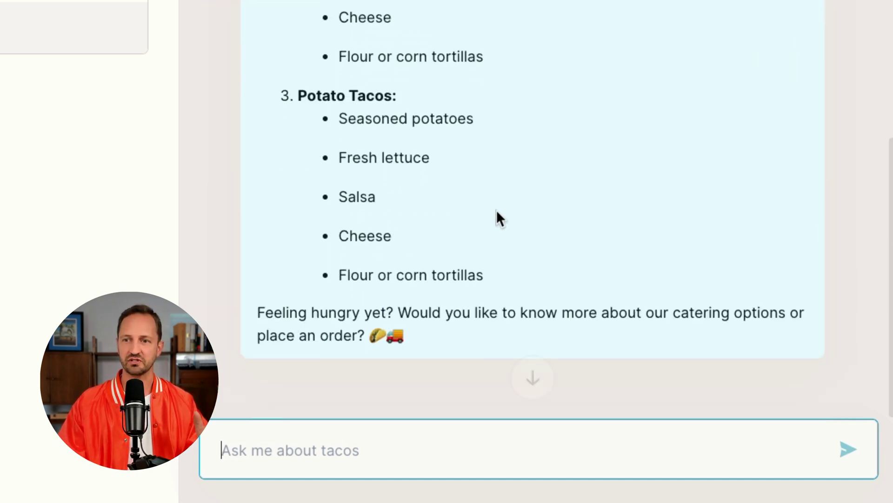
scroll(498, 213, "up", 10)
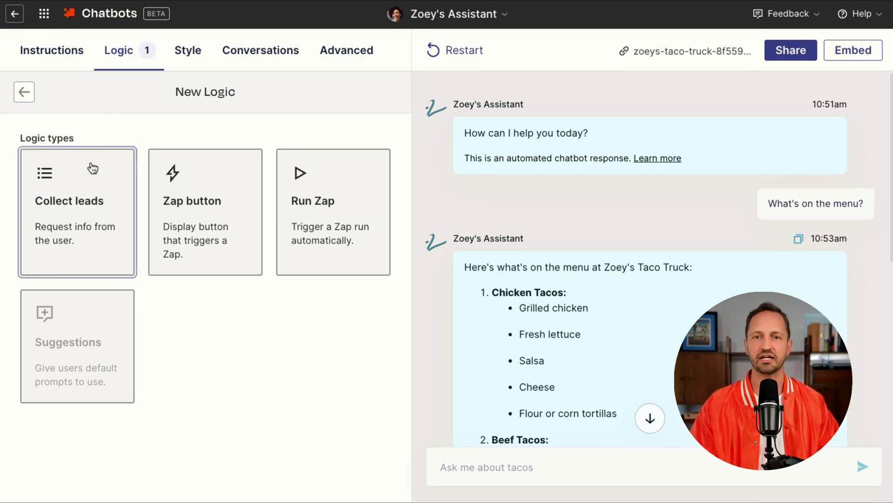
Step: Create a Collect Info rule for name and email, triggered by 'Talk to someone', with the Company field removed
left_click(59, 189)
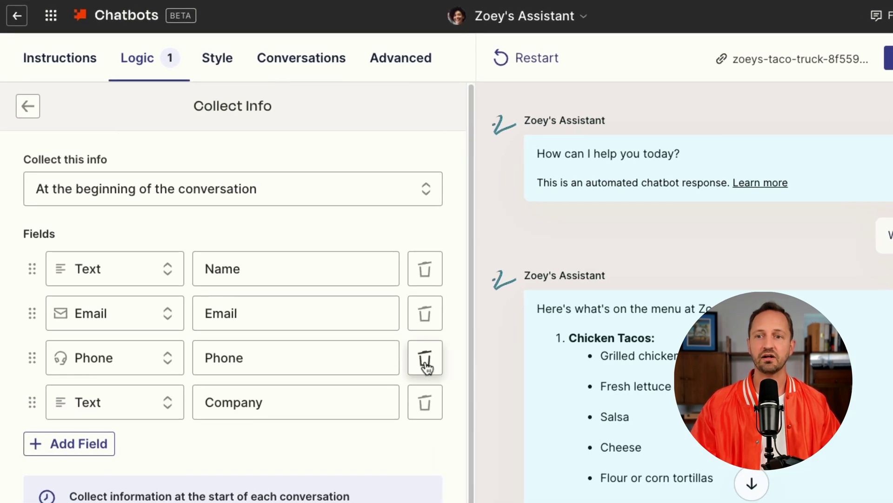
left_click(368, 310)
left_click(409, 350)
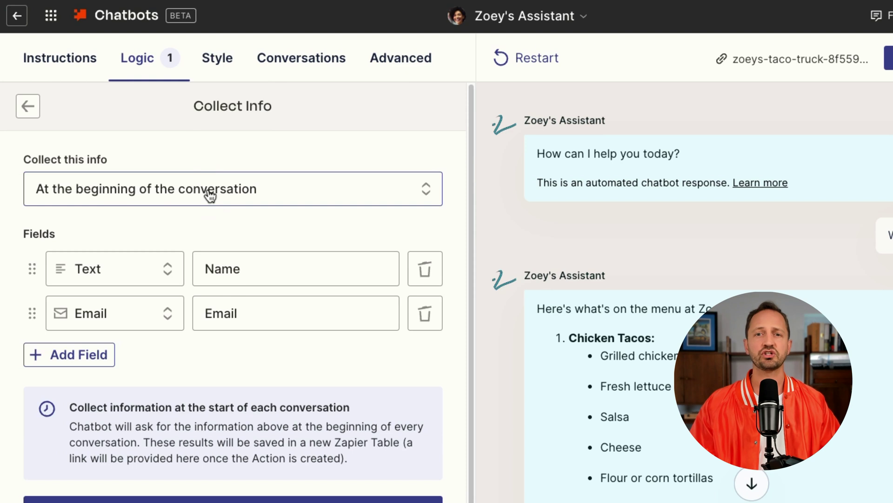
left_click(139, 189)
left_click(153, 298)
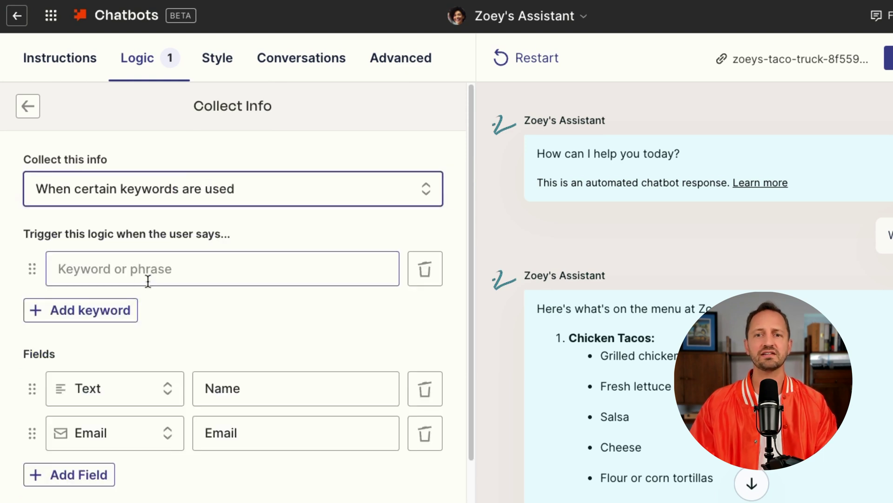
left_click(149, 272)
type("Talk to someone")
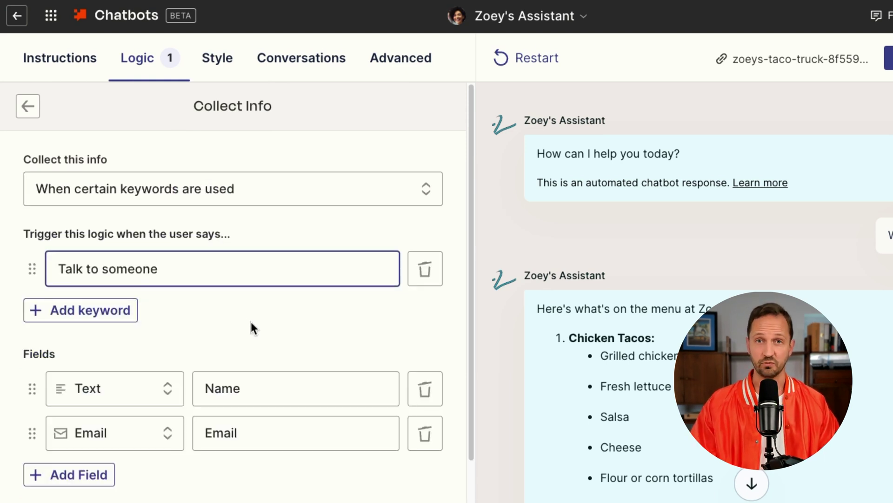
scroll(251, 328, "down", 4)
left_click(280, 472)
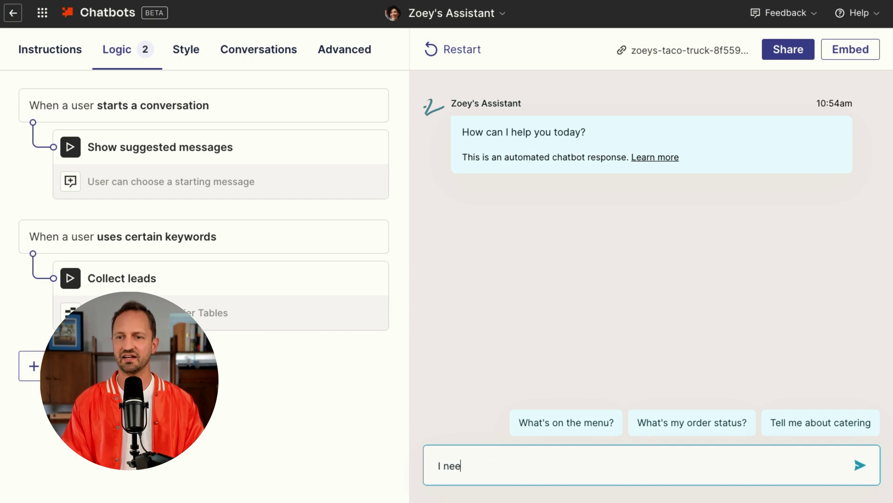
Step: Send 'I need to talk to someone' in the preview chat, then reply with a test name and email
type("d to talk to someone")
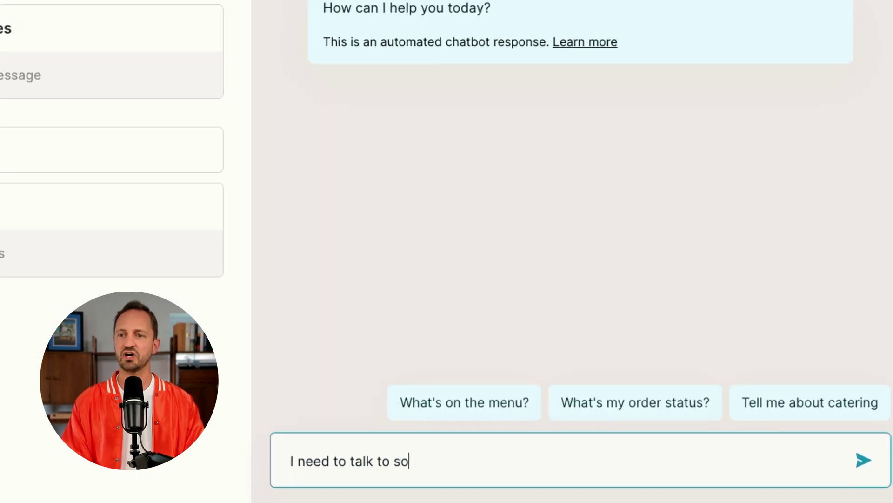
key("Return")
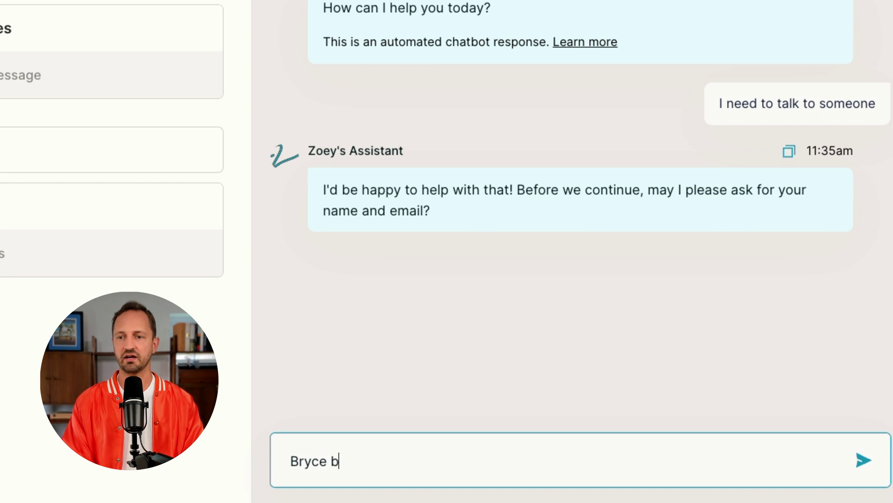
type("Bryce bryce")
type(".vern")
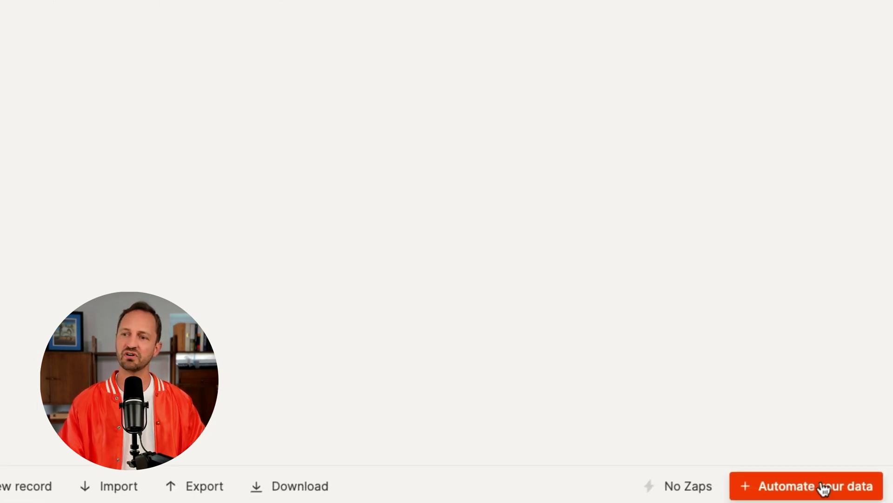
Step: Build a Zap on the Collected Data table triggered by 'A record is created' and open it
left_click(824, 490)
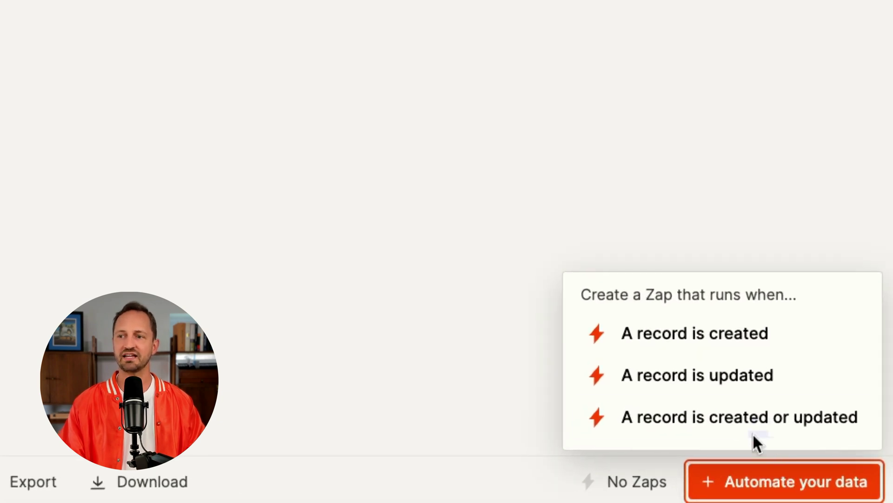
left_click(703, 332)
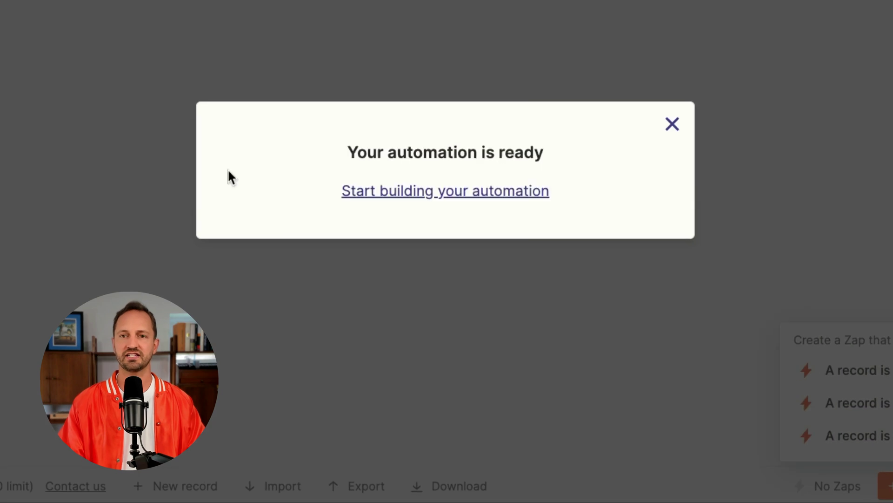
left_click(393, 189)
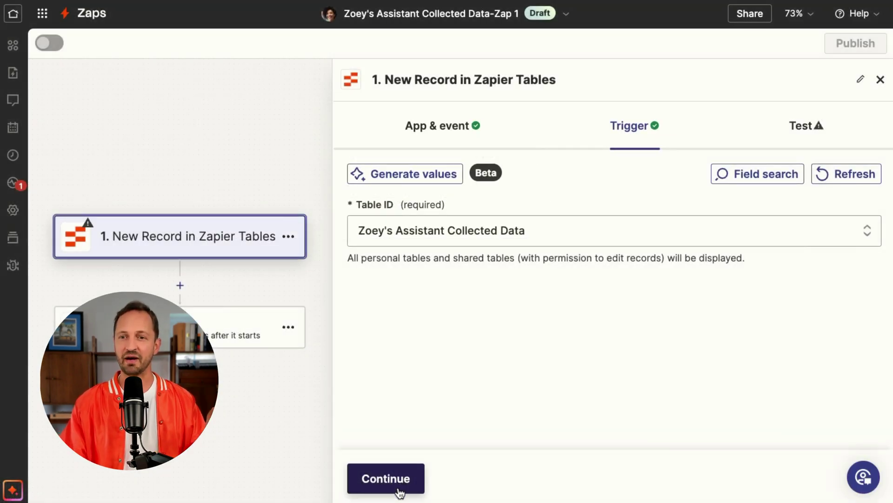
Step: Test the New Record trigger and continue with the record it finds
left_click(398, 480)
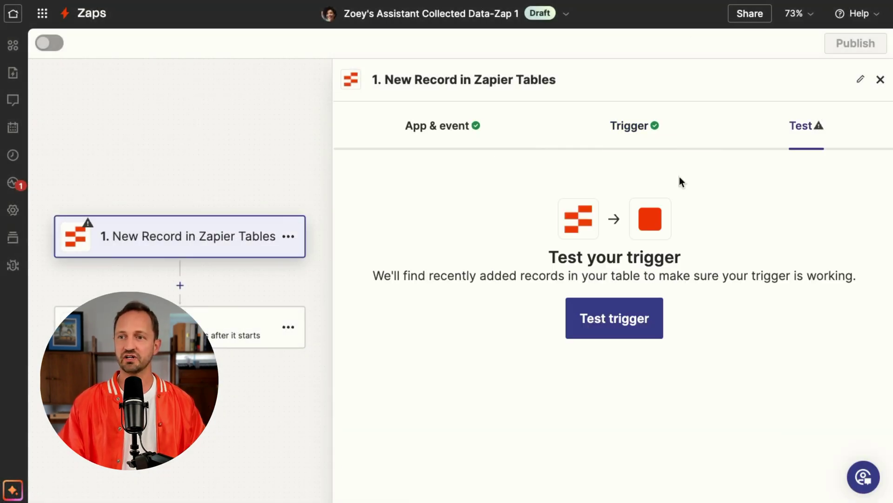
left_click(635, 317)
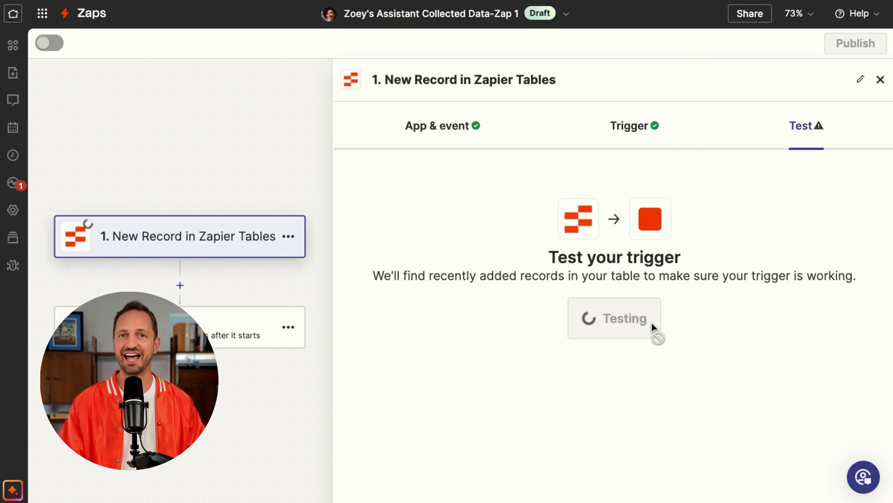
left_click(441, 478)
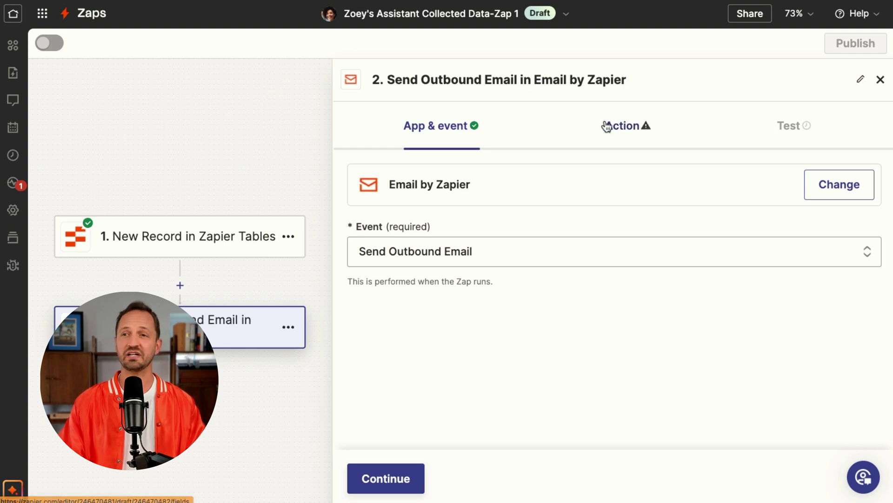
Step: Fill in the Send Outbound Email step, inserting the lead's Name into the email body
left_click(633, 126)
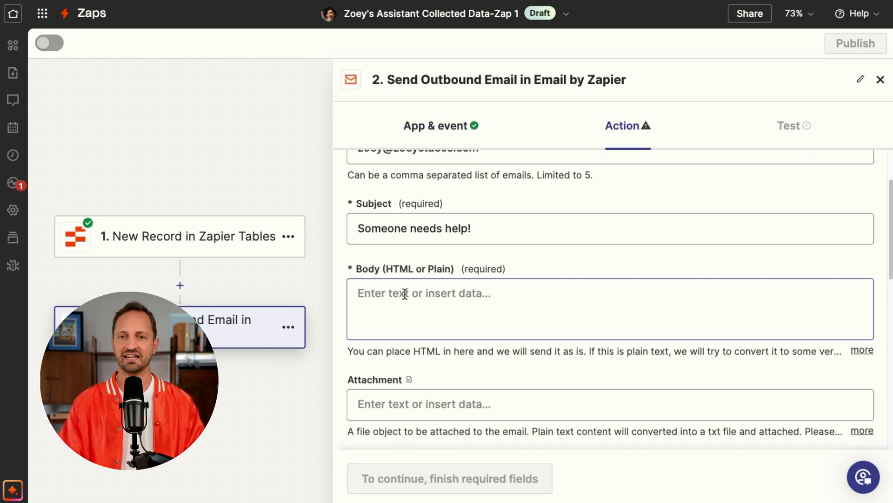
left_click(405, 293)
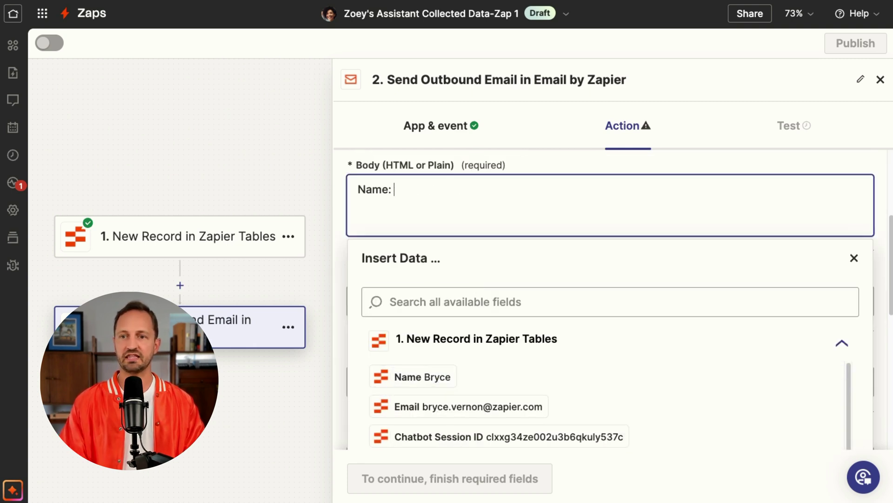
left_click(409, 376)
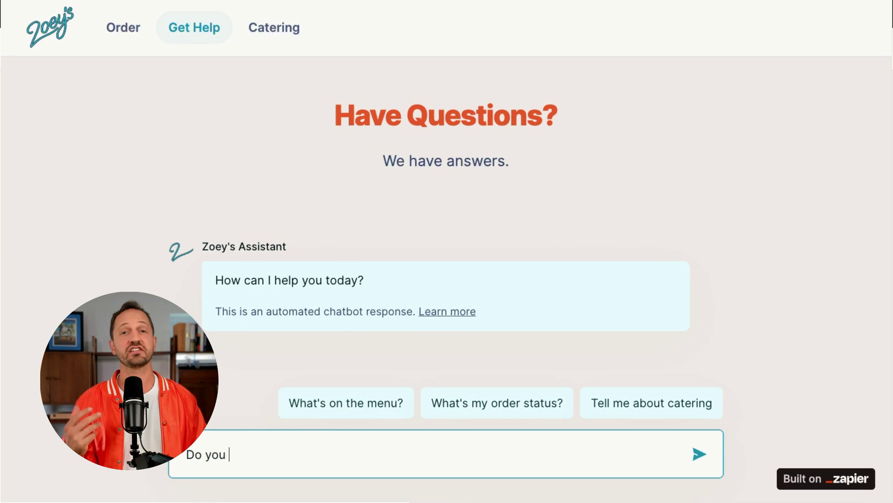
Step: Send 'Do you offer catering?' to the chatbot on the Have Questions page
type("offer ")
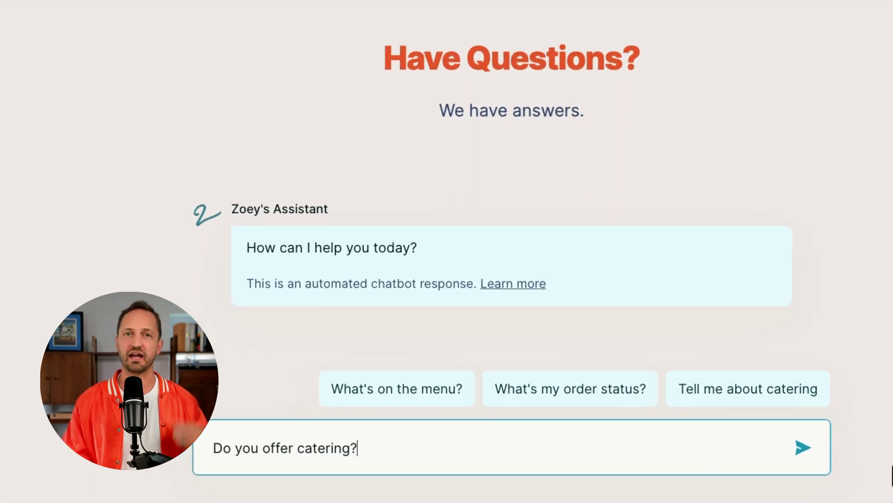
type("catering?")
key("Return")
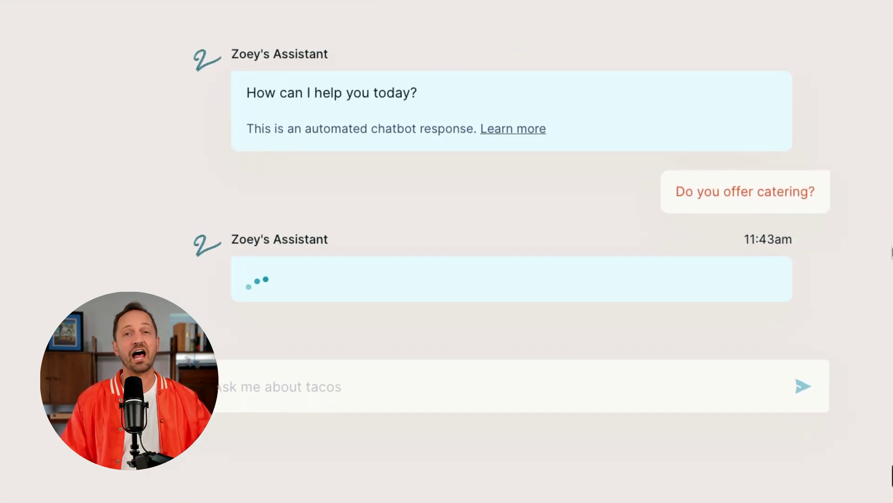